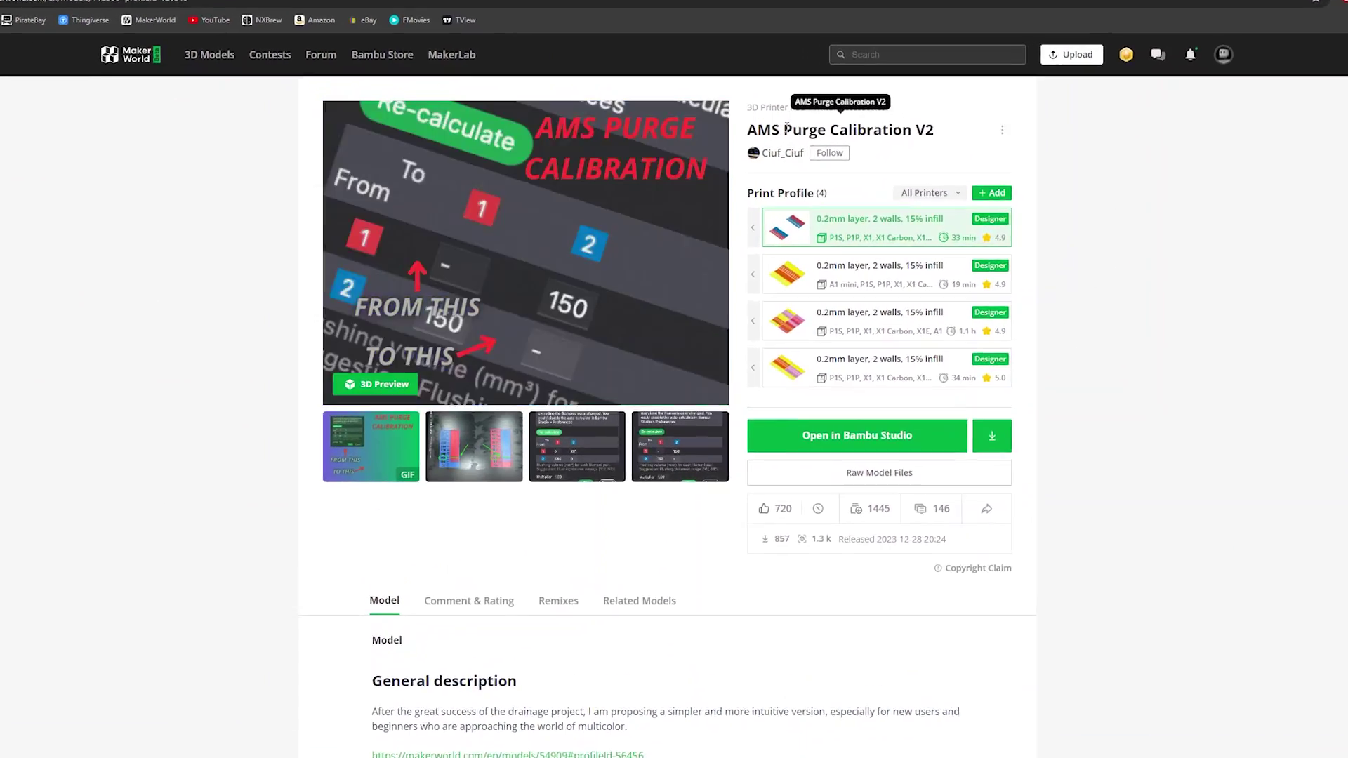
# - Open the AMS Purge Calibration V2 model in Bambu Studio and make plate 02 active
pyautogui.scroll(-15, 786, 128)
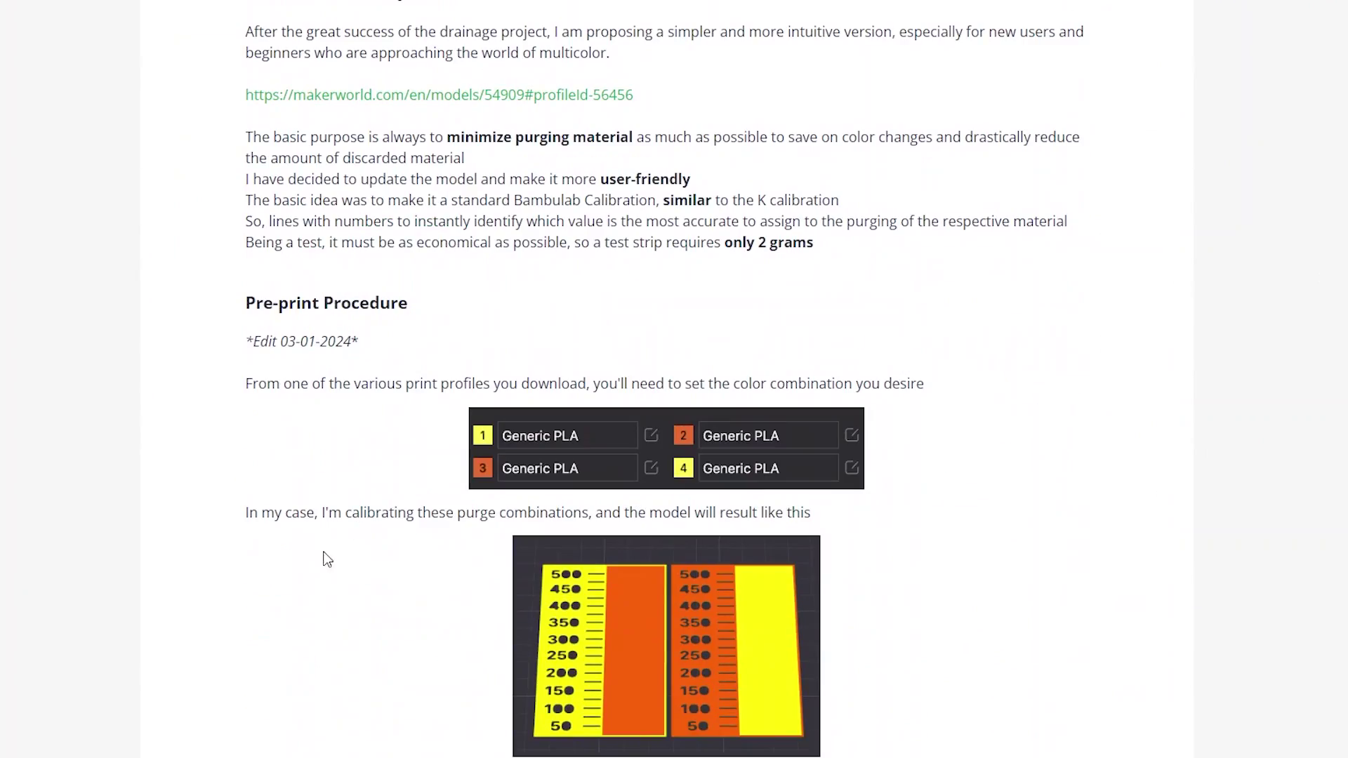
pyautogui.scroll(-20, 131, 605)
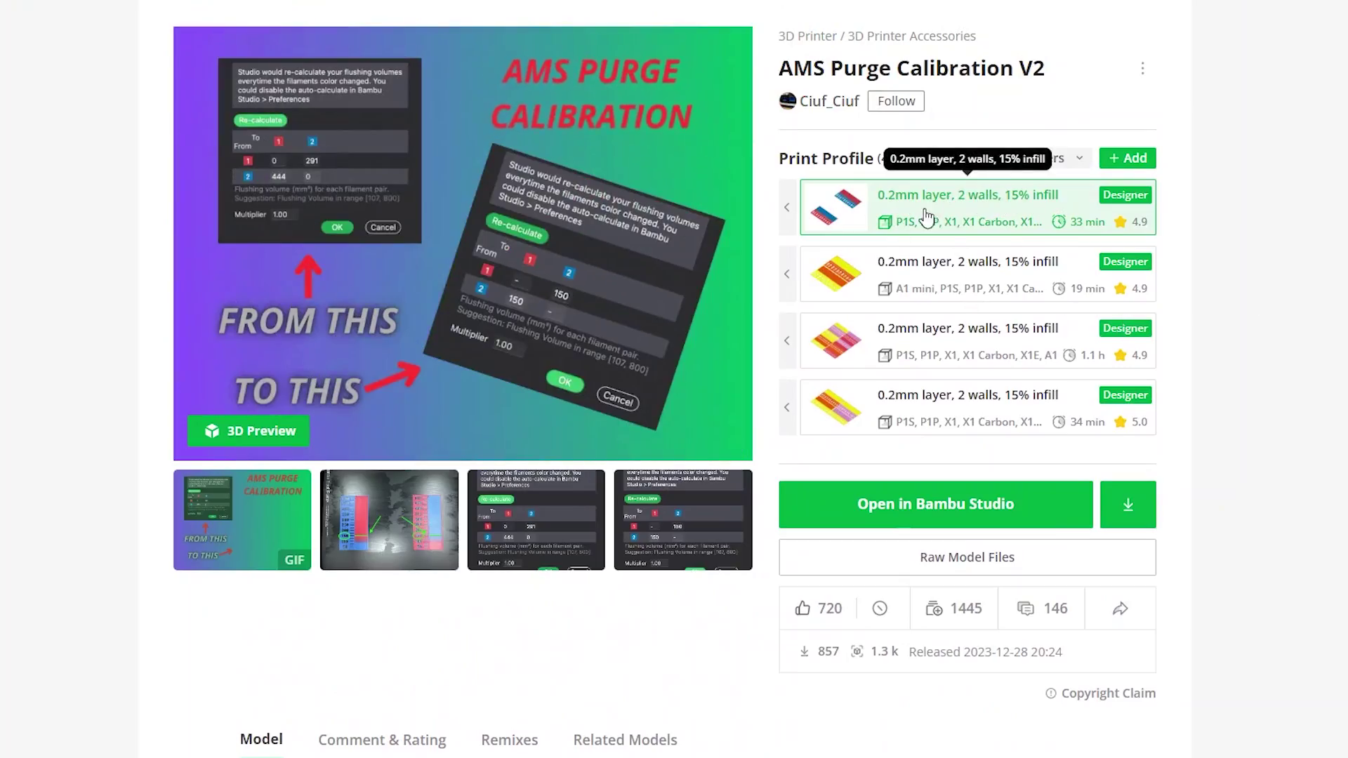
pyautogui.click(914, 518)
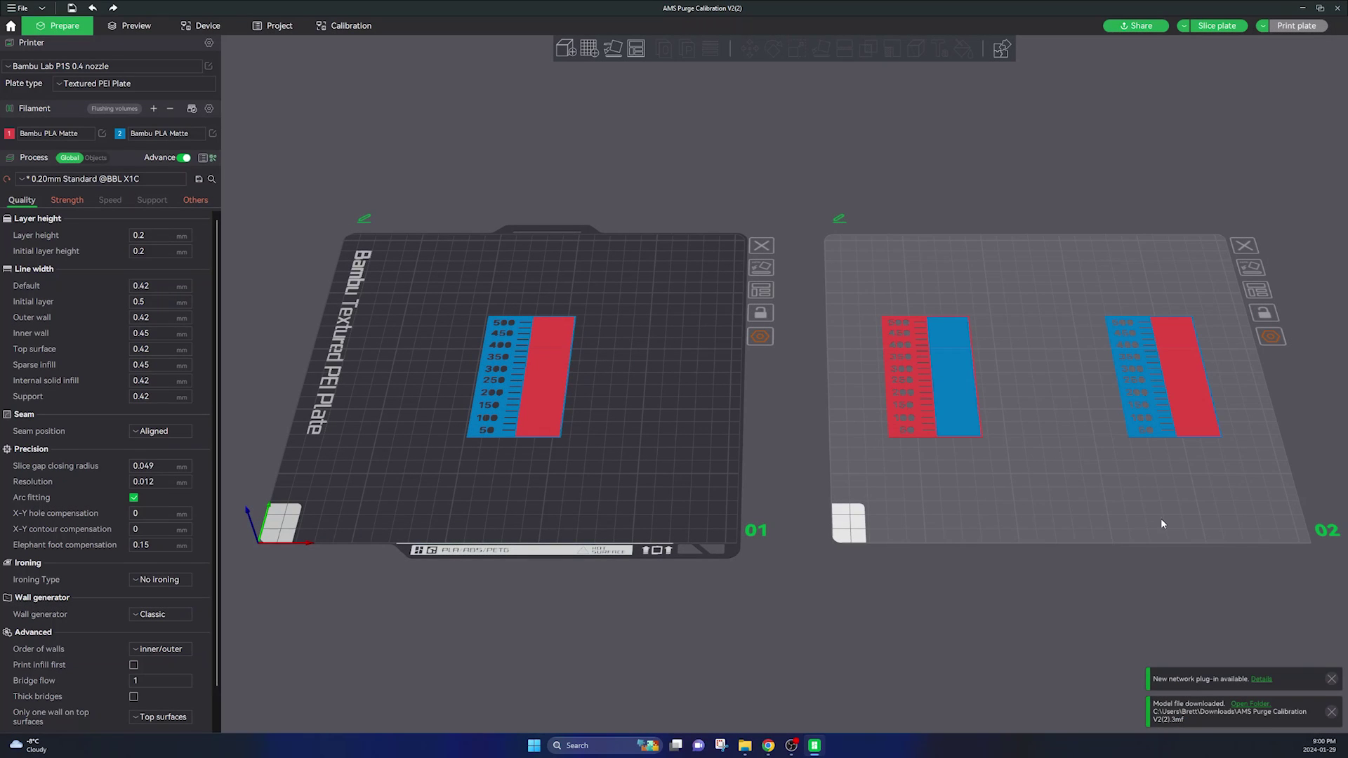
pyautogui.click(1160, 518)
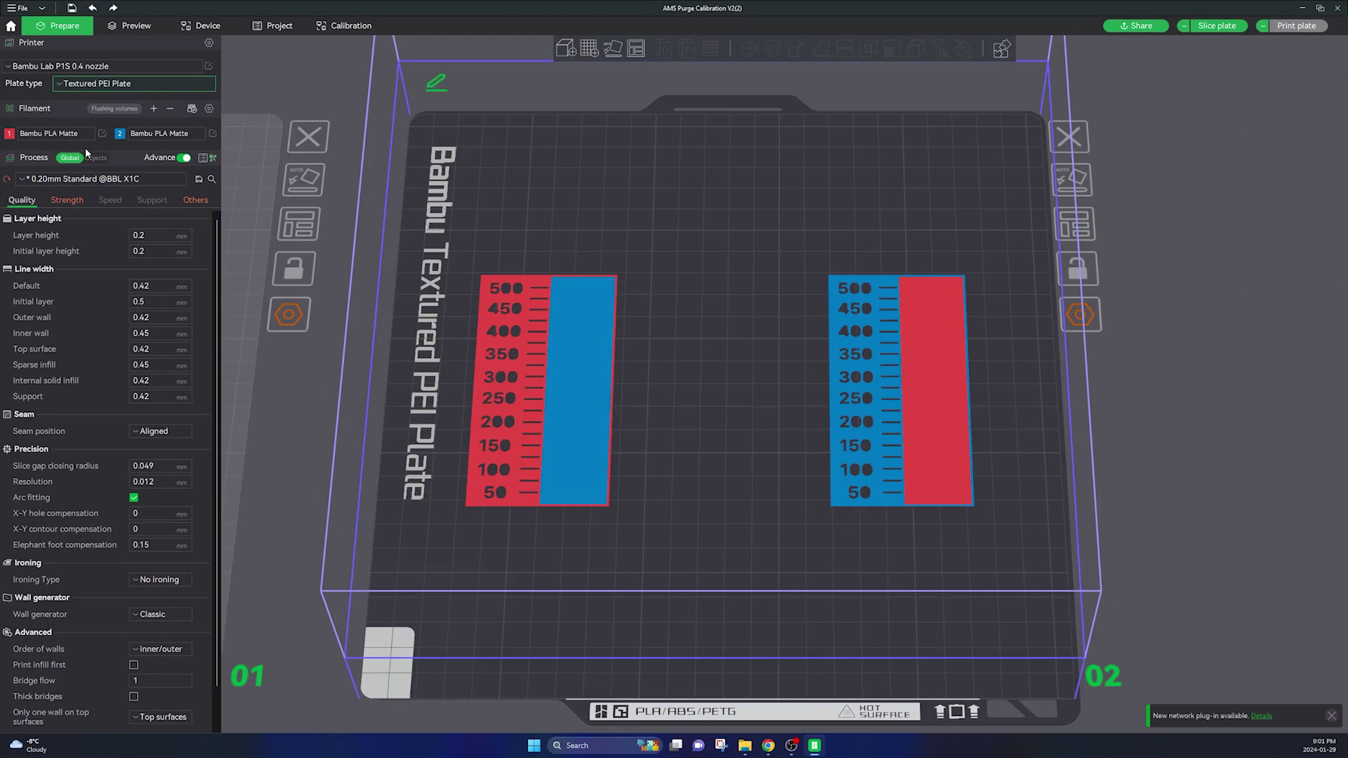
# - Set filament 1 to dark Generic PLA and filament 2 to red PolyLite PLA
pyautogui.click(35, 133)
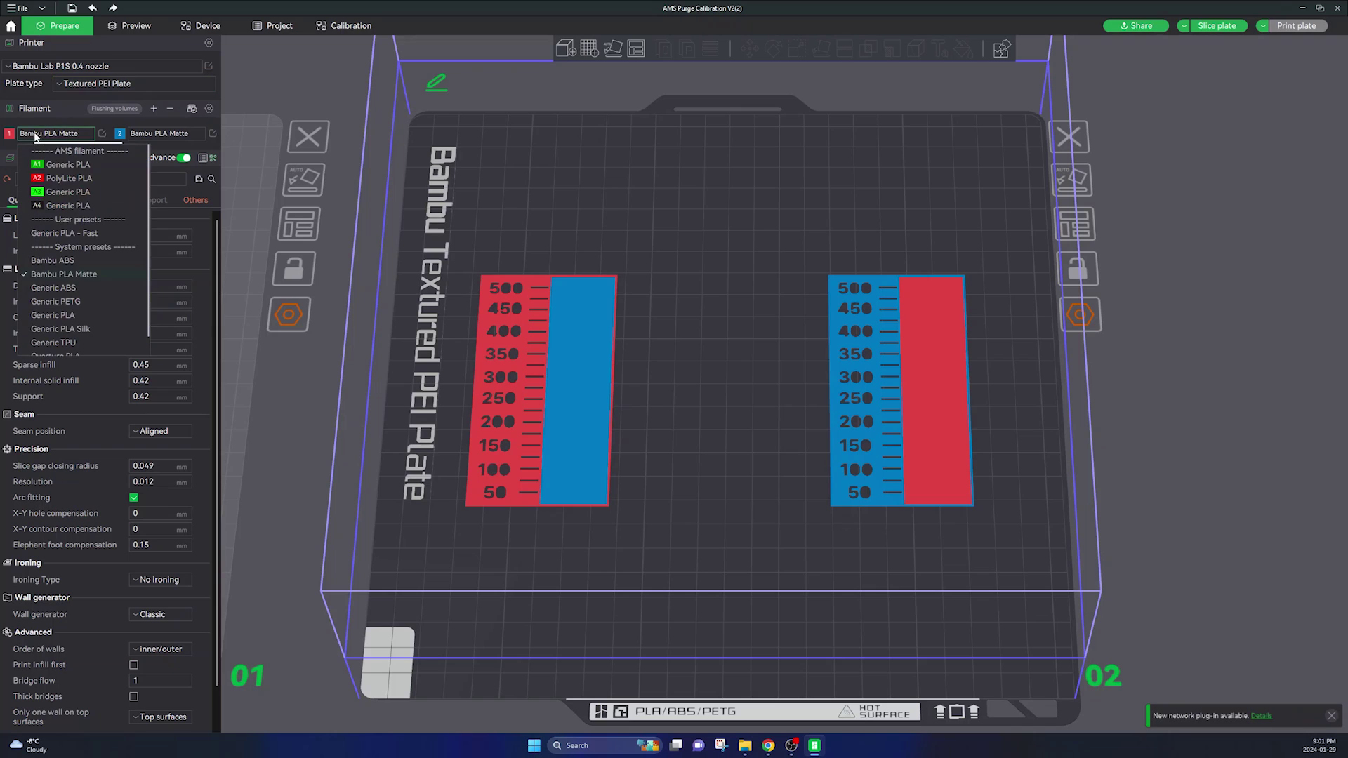
pyautogui.click(76, 205)
pyautogui.click(165, 134)
pyautogui.click(213, 178)
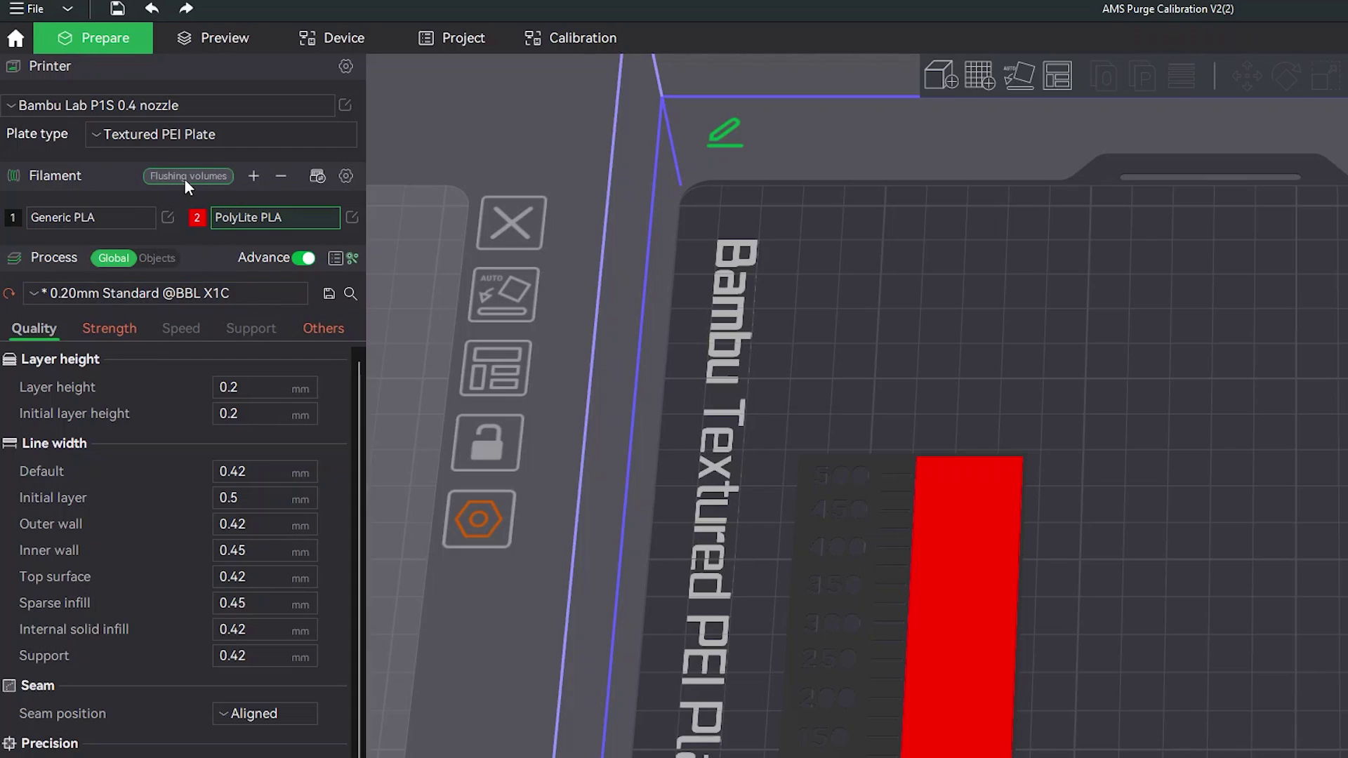
# - Zero the flushing volume table by setting the flushing multiplier to 0 and confirming
pyautogui.click(202, 175)
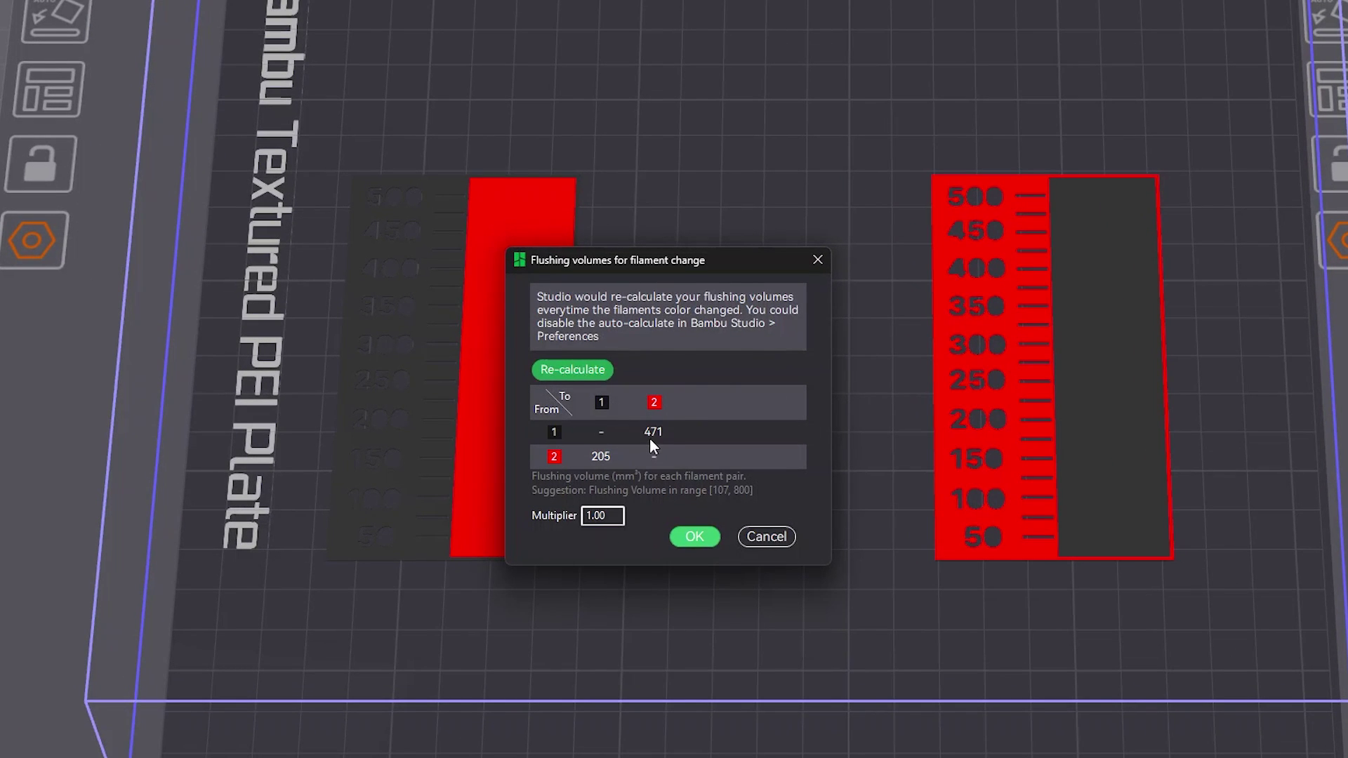
pyautogui.doubleClick(602, 515)
pyautogui.write('0')
pyautogui.click(673, 461)
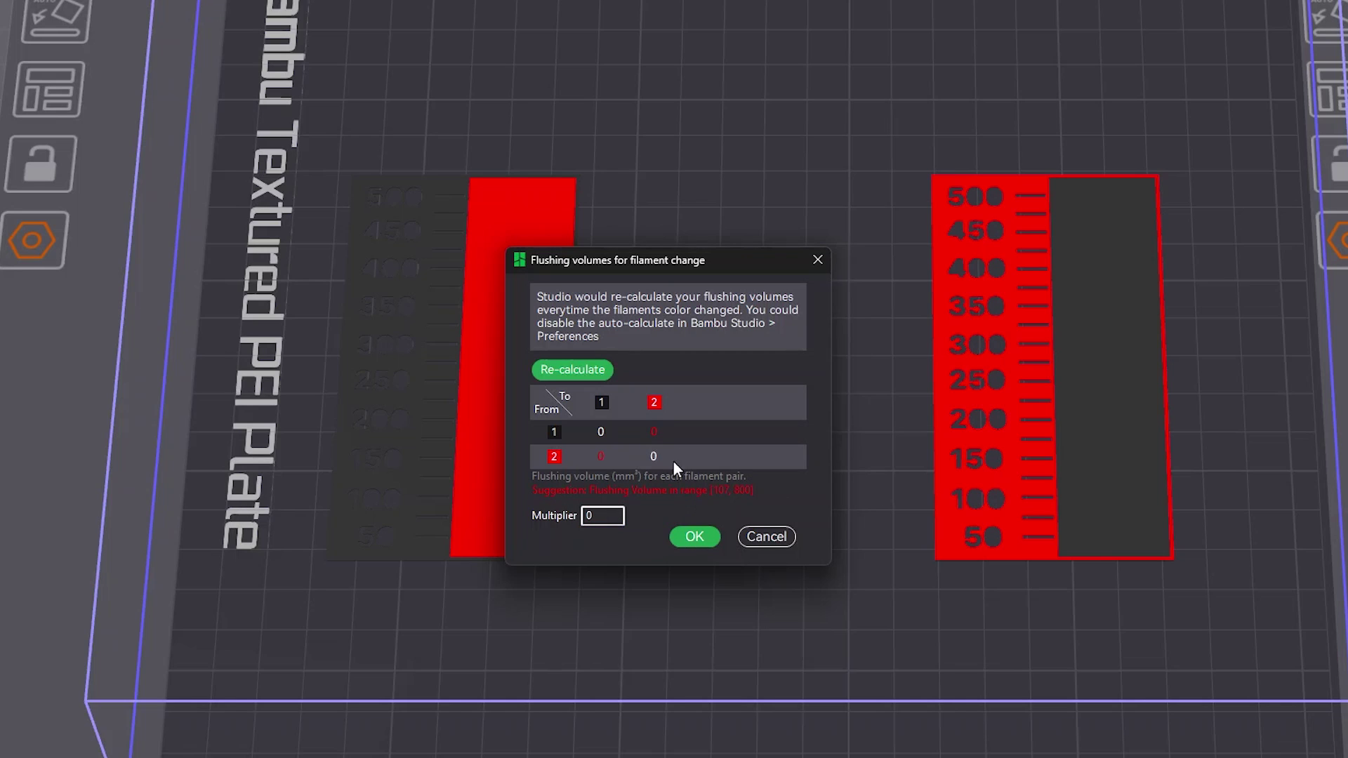
pyautogui.click(694, 535)
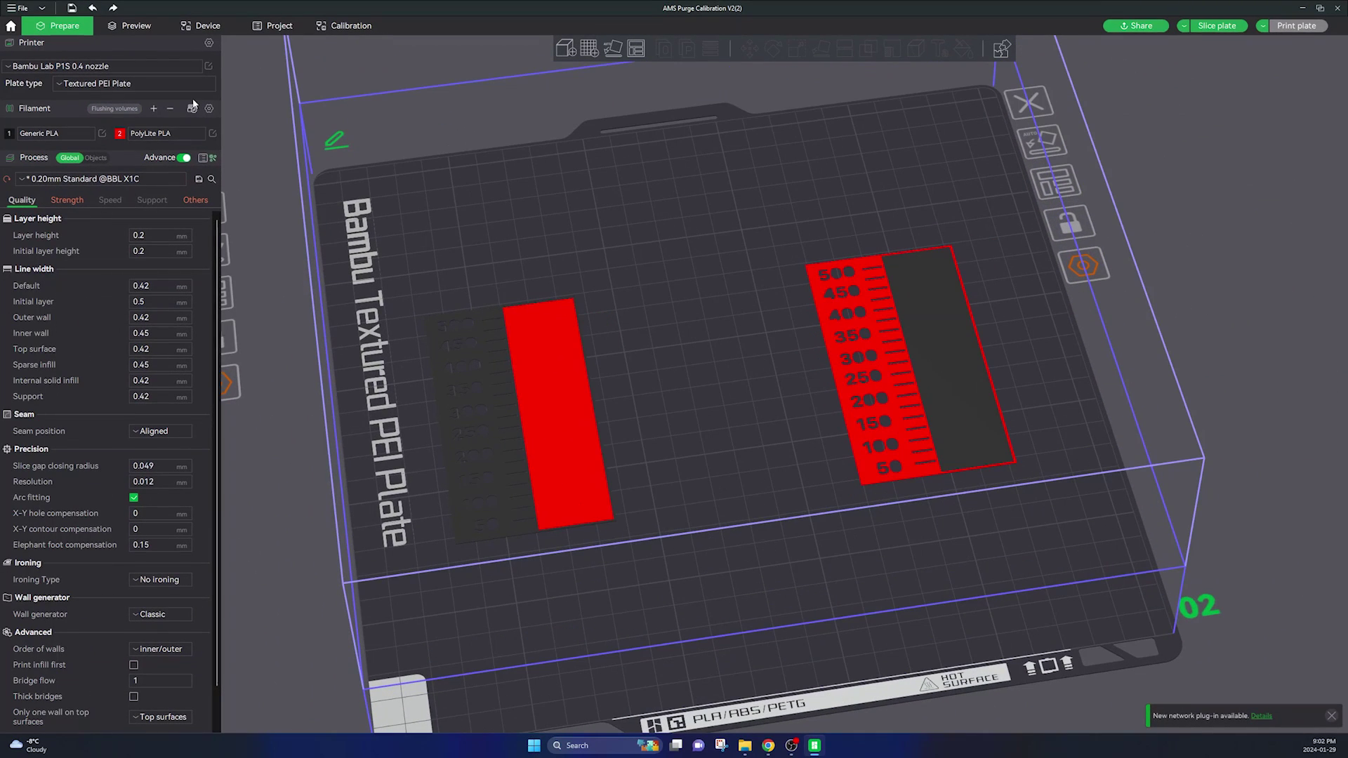
# - Slice plate 02 (19m22s, 2.46 g) and send its print job to the printer
pyautogui.hotkey('ctrl', 'r')
pyautogui.scroll(1, 698, 361)
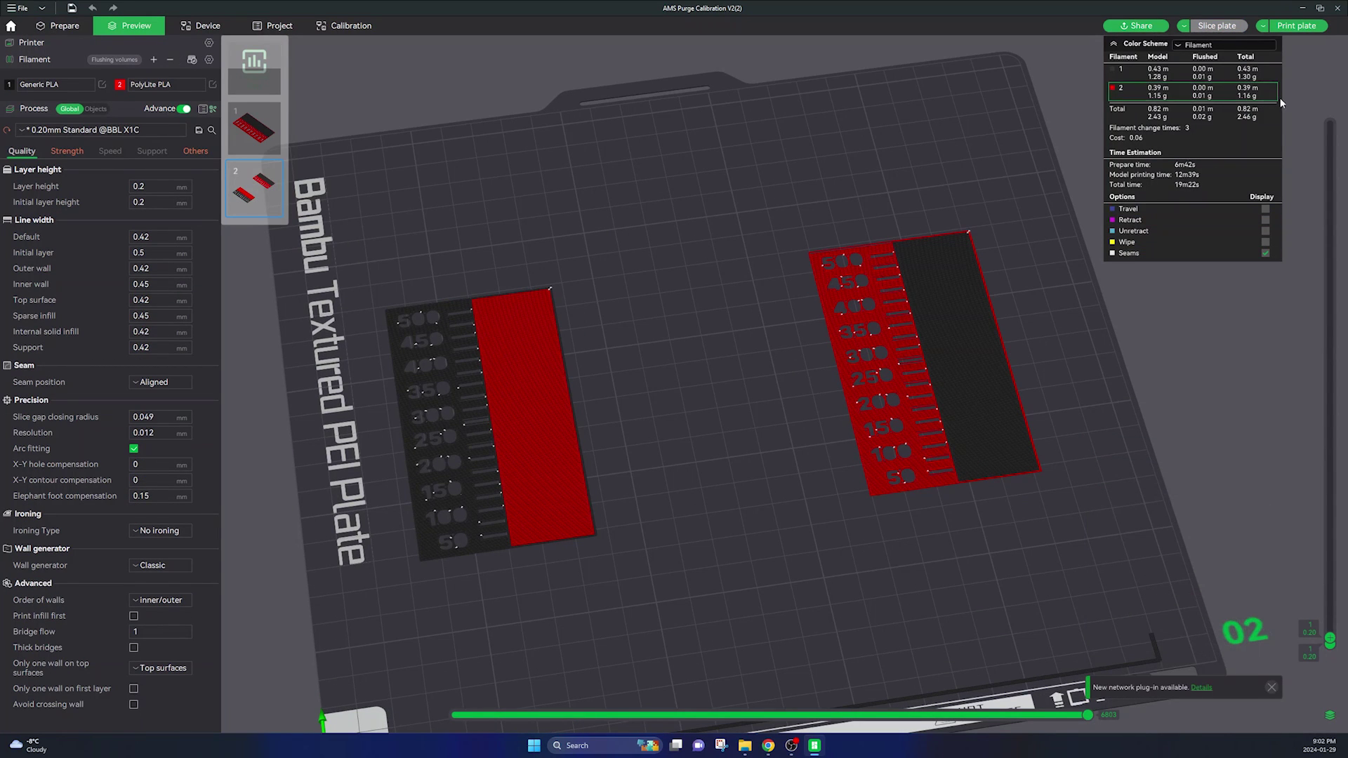
pyautogui.click(1296, 25)
pyautogui.click(653, 671)
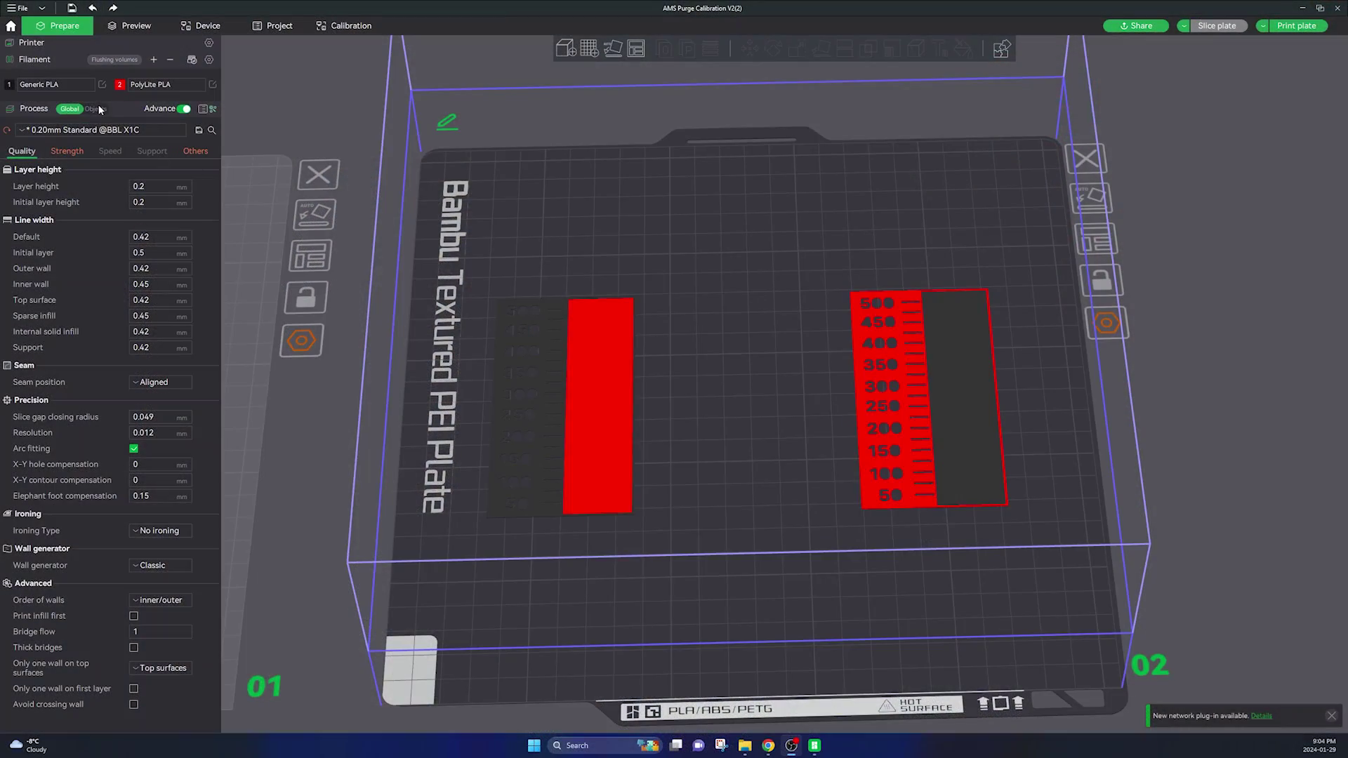
# - Restore the flushing multiplier to 1 and recalculate the default flushing volumes
pyautogui.click(121, 61)
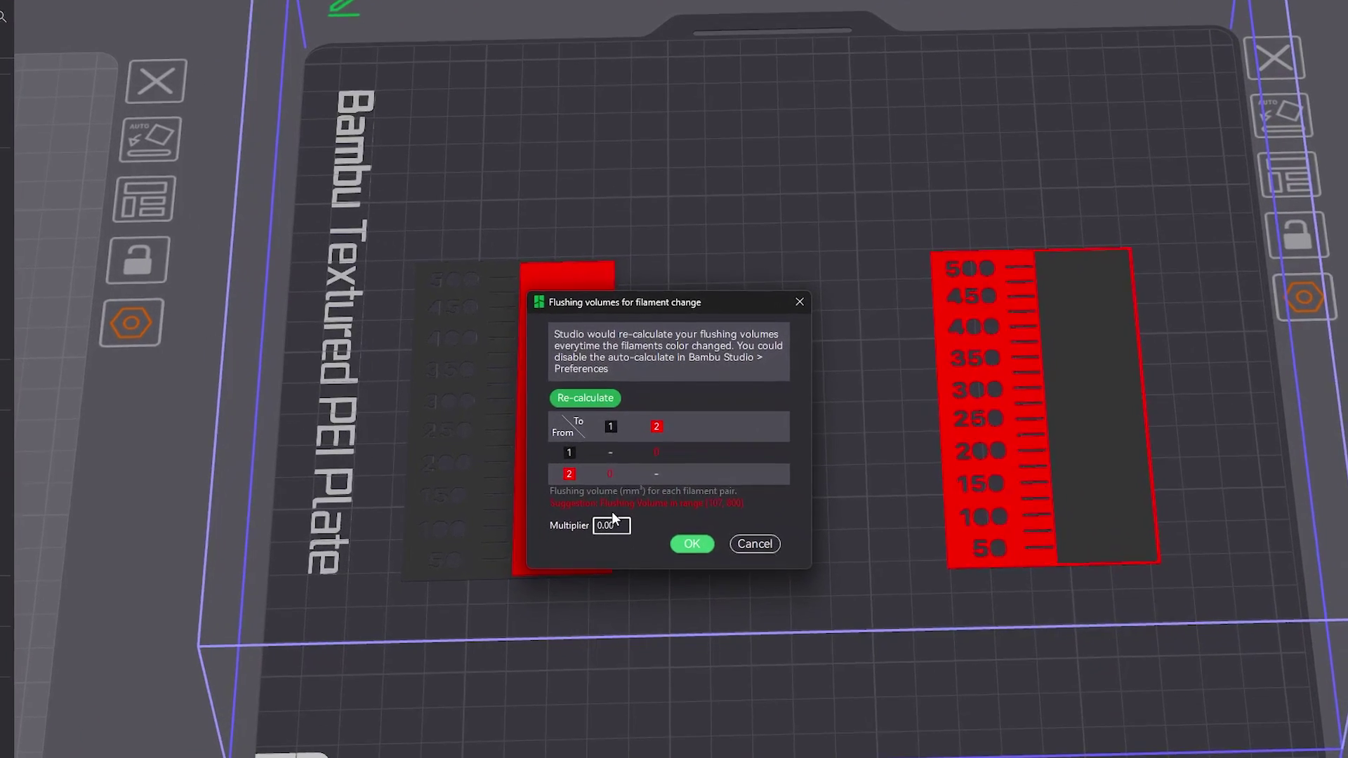
pyautogui.doubleClick(630, 480)
pyautogui.write('1')
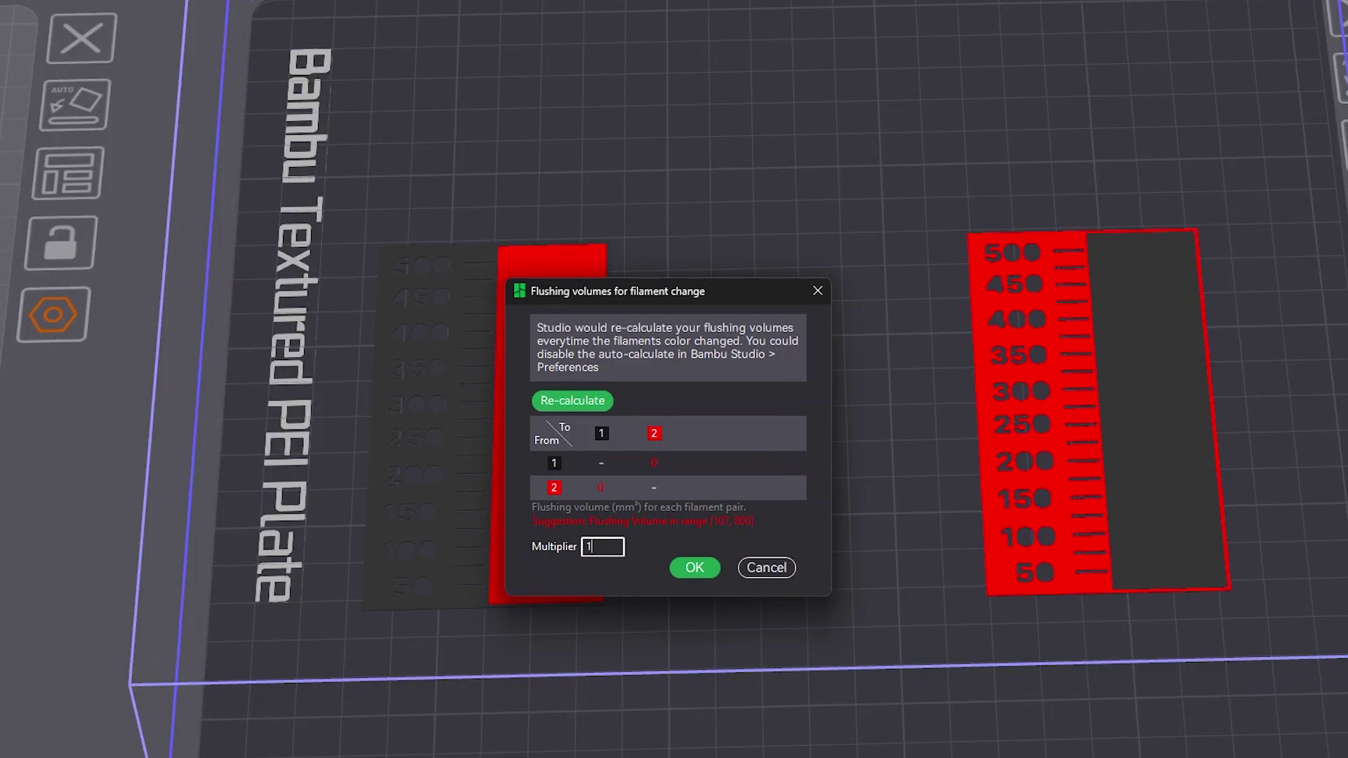
pyautogui.click(599, 403)
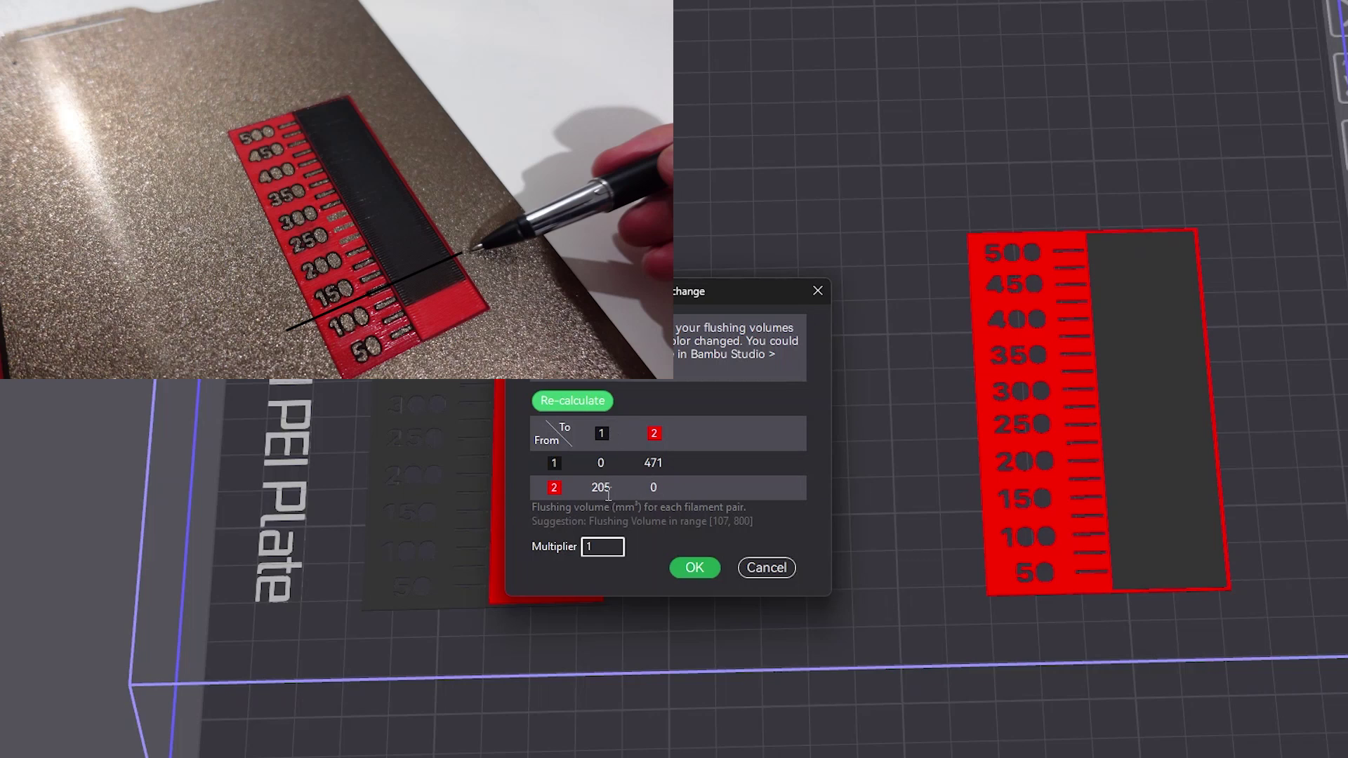
# - Set the red-to-black flush to 150 and black-to-red to 175, then confirm
pyautogui.click(612, 487)
pyautogui.doubleClick(613, 487)
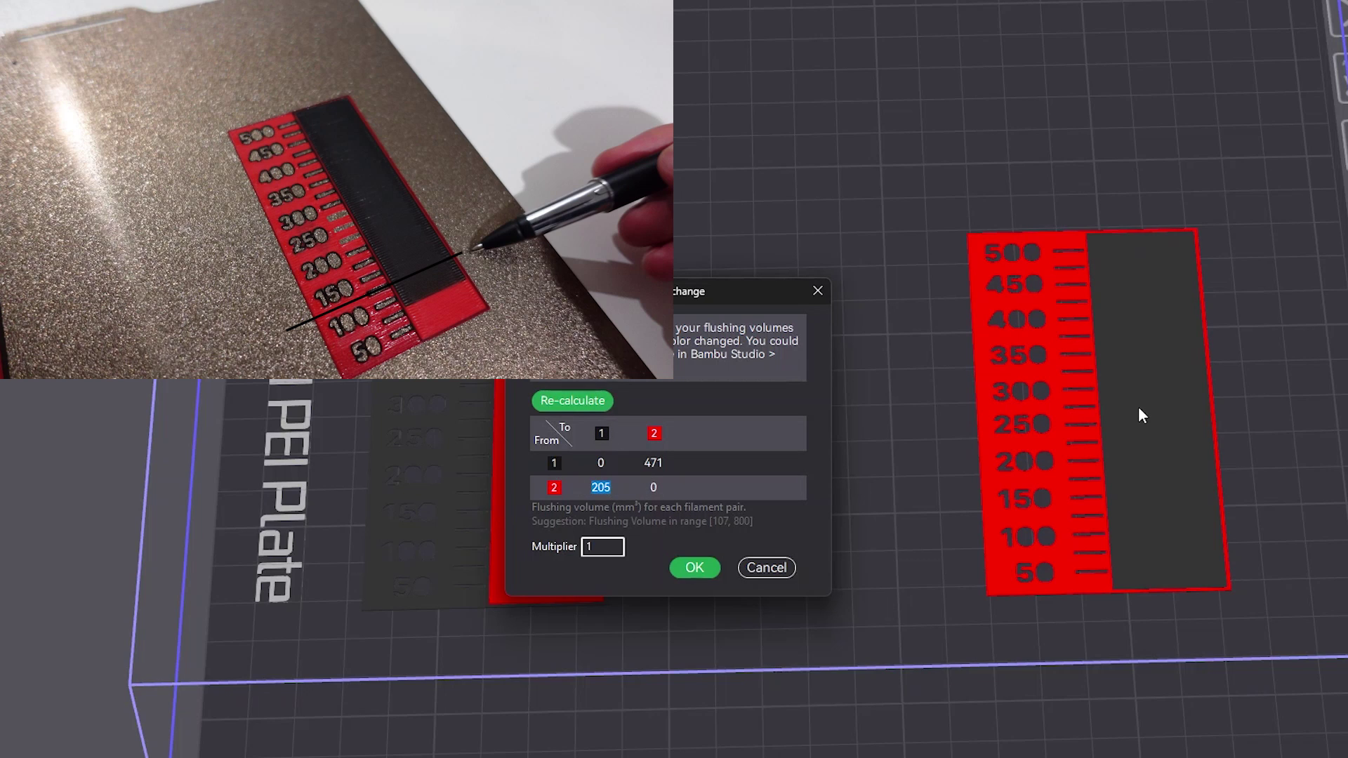
pyautogui.write('150')
pyautogui.write('150')
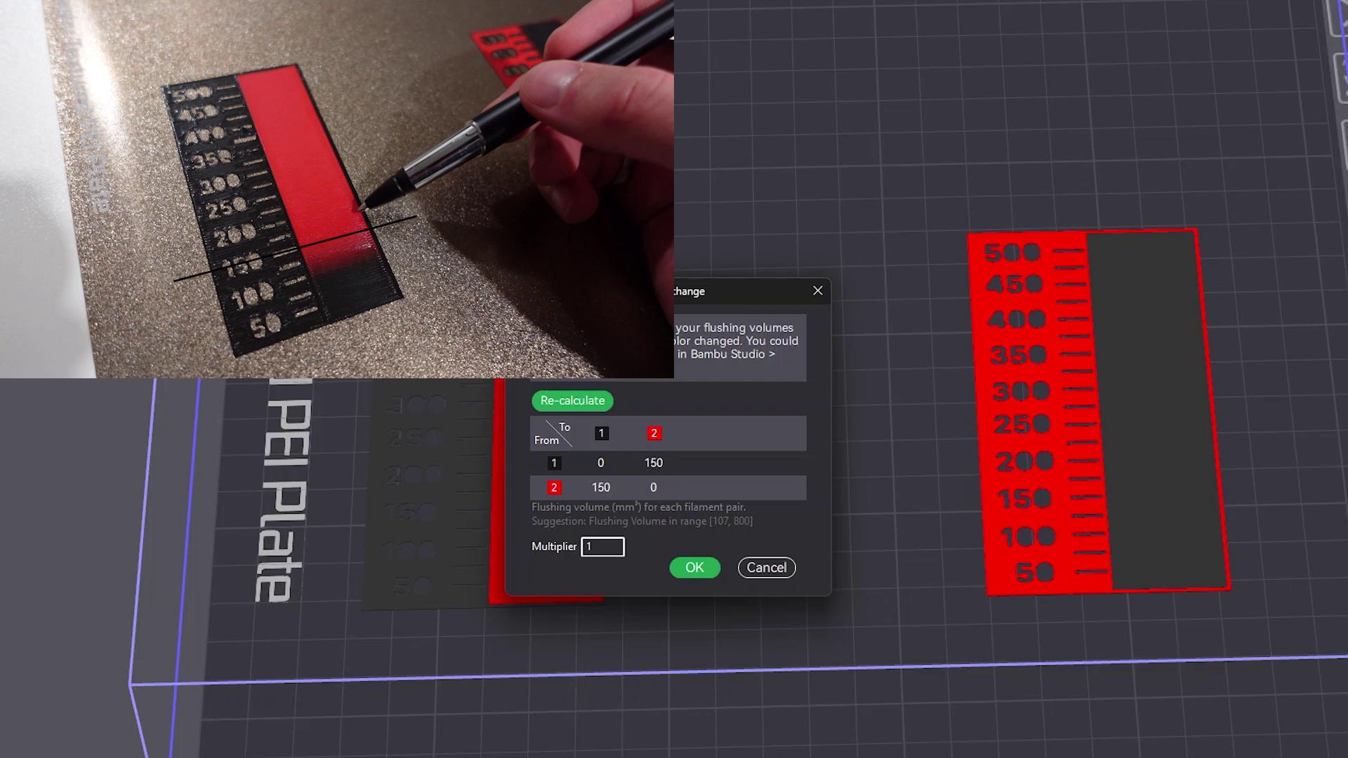
pyautogui.press('BackSpace')
pyautogui.press('BackSpace')
pyautogui.write('75')
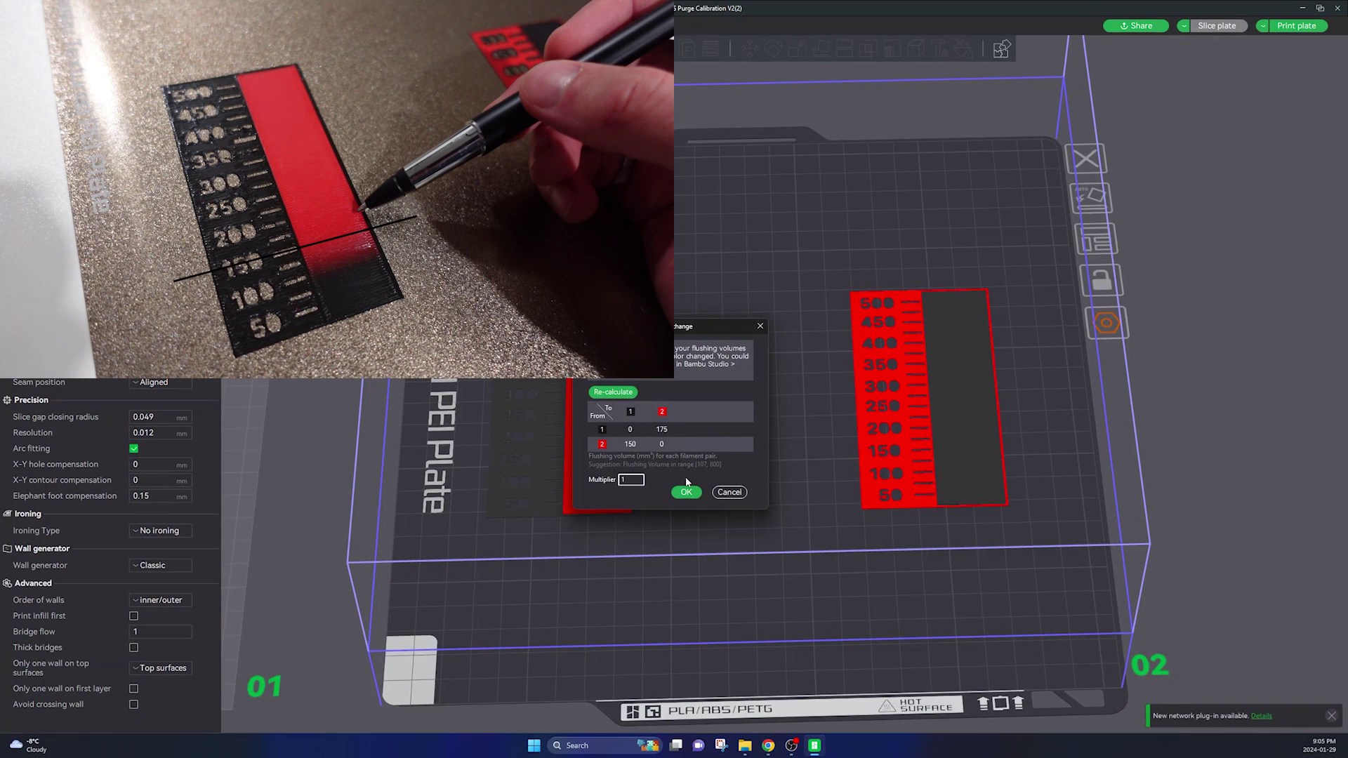
pyautogui.click(685, 491)
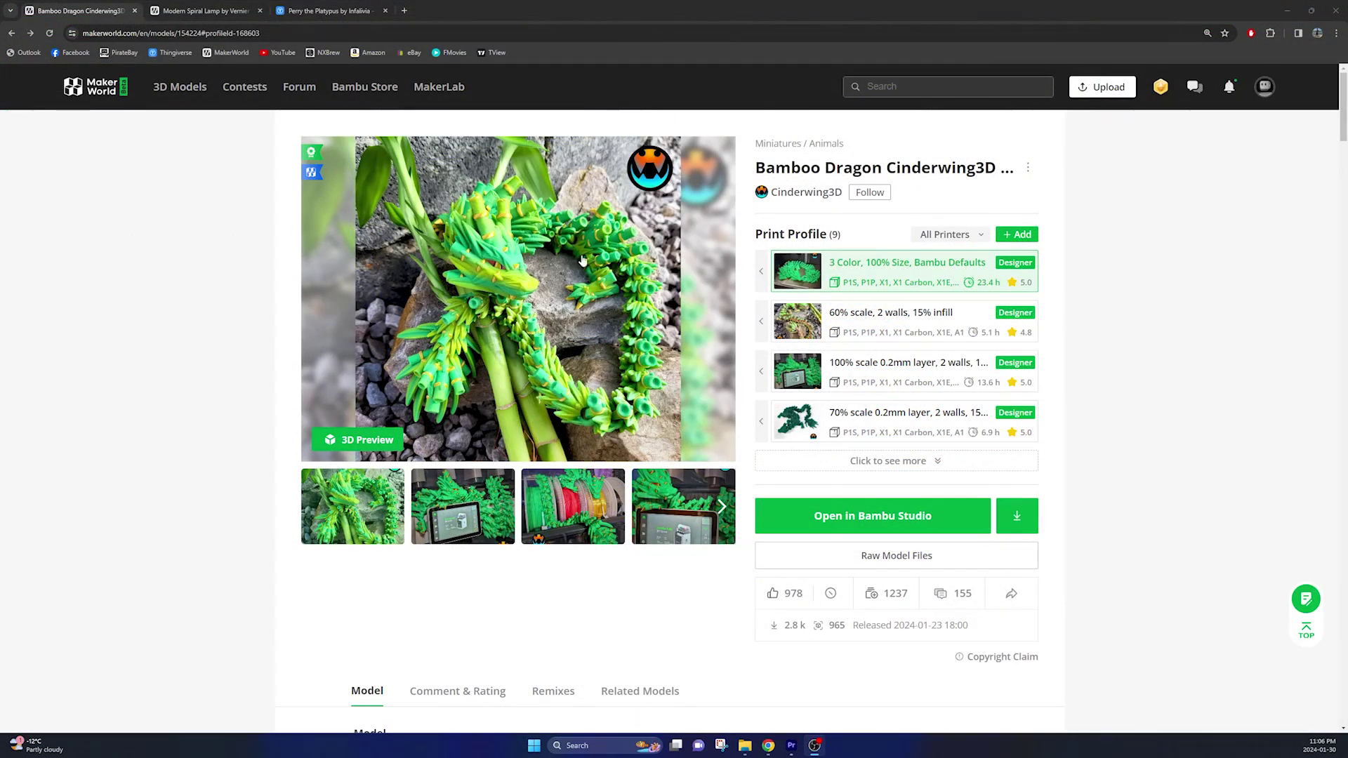
# - Open the Bamboo Dragon's 3 Color, 100% Size, Bambu Defaults profile in Bambu Studio
pyautogui.moveTo(827, 194)
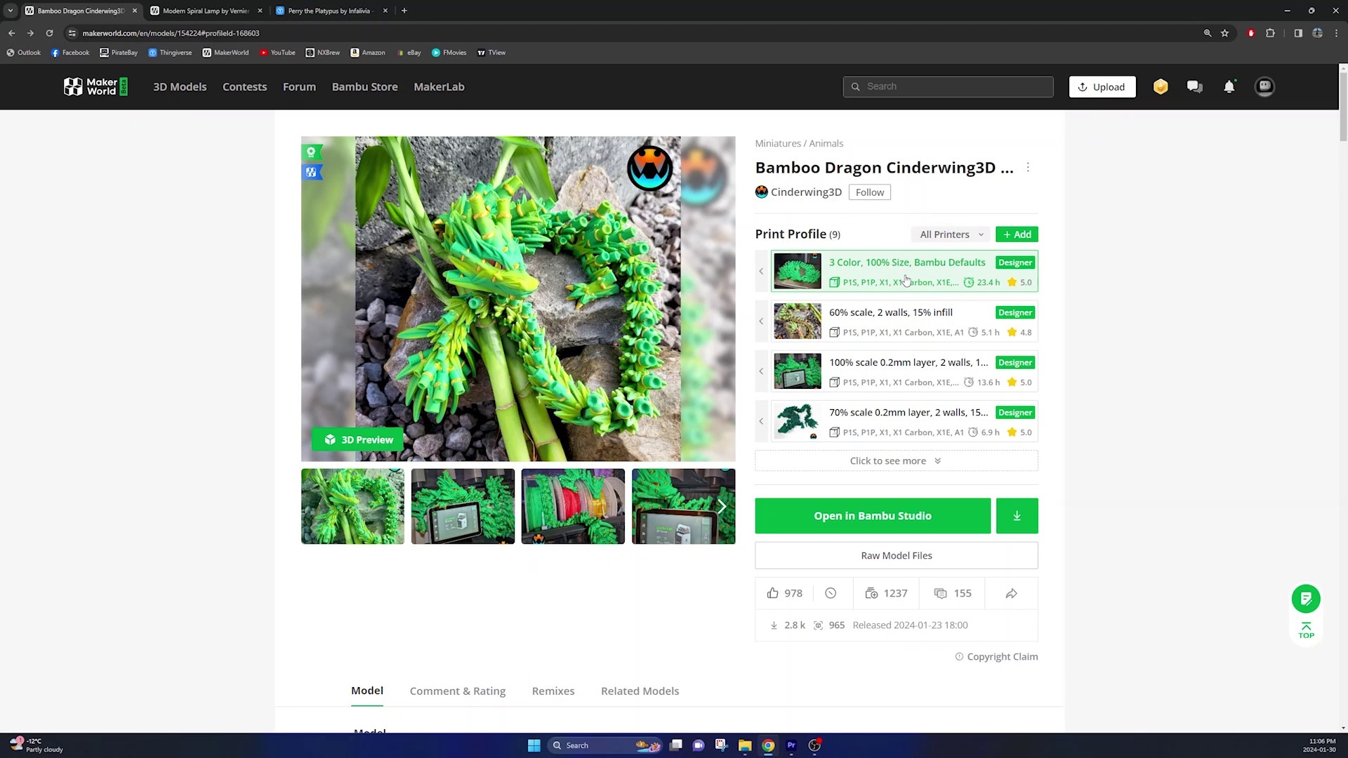
pyautogui.click(874, 516)
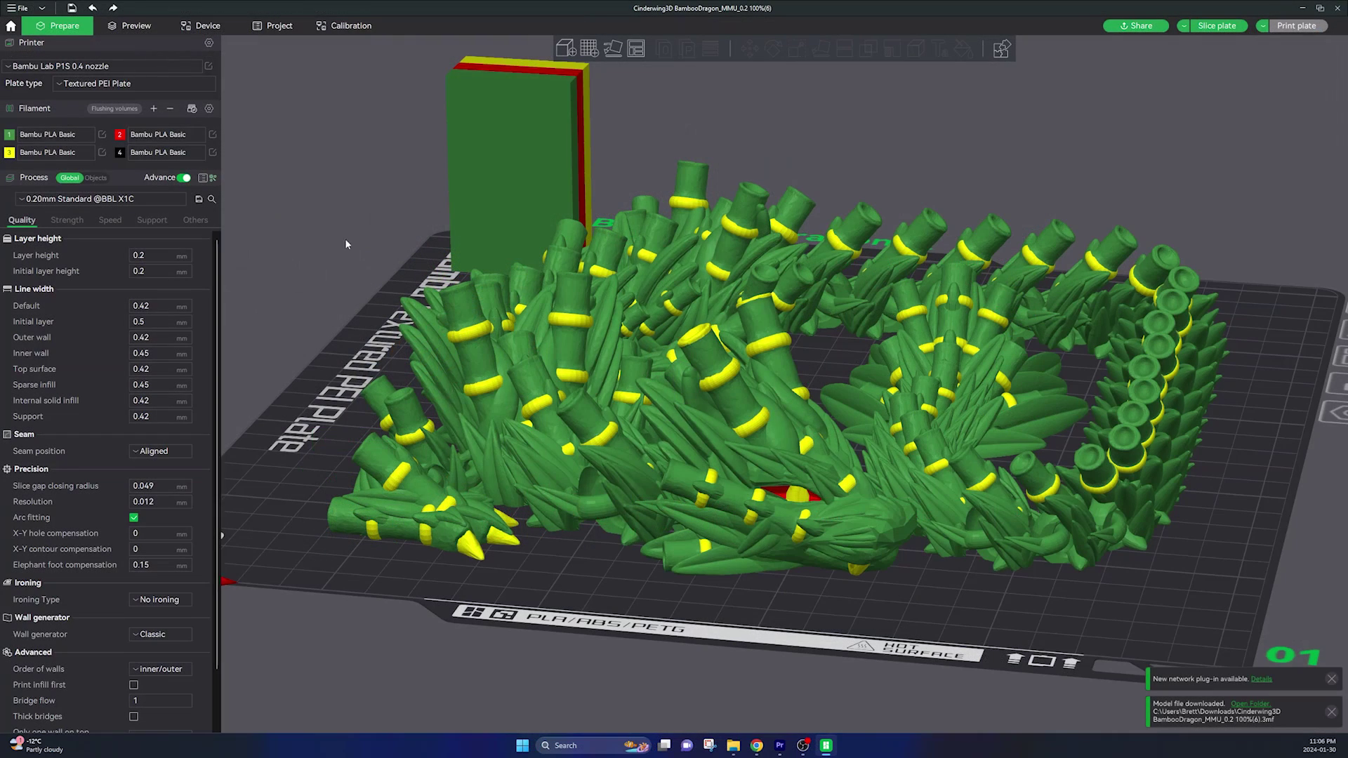
# - Drop filament 3 and set filament 1 to black Generic PLA
pyautogui.click(67, 152)
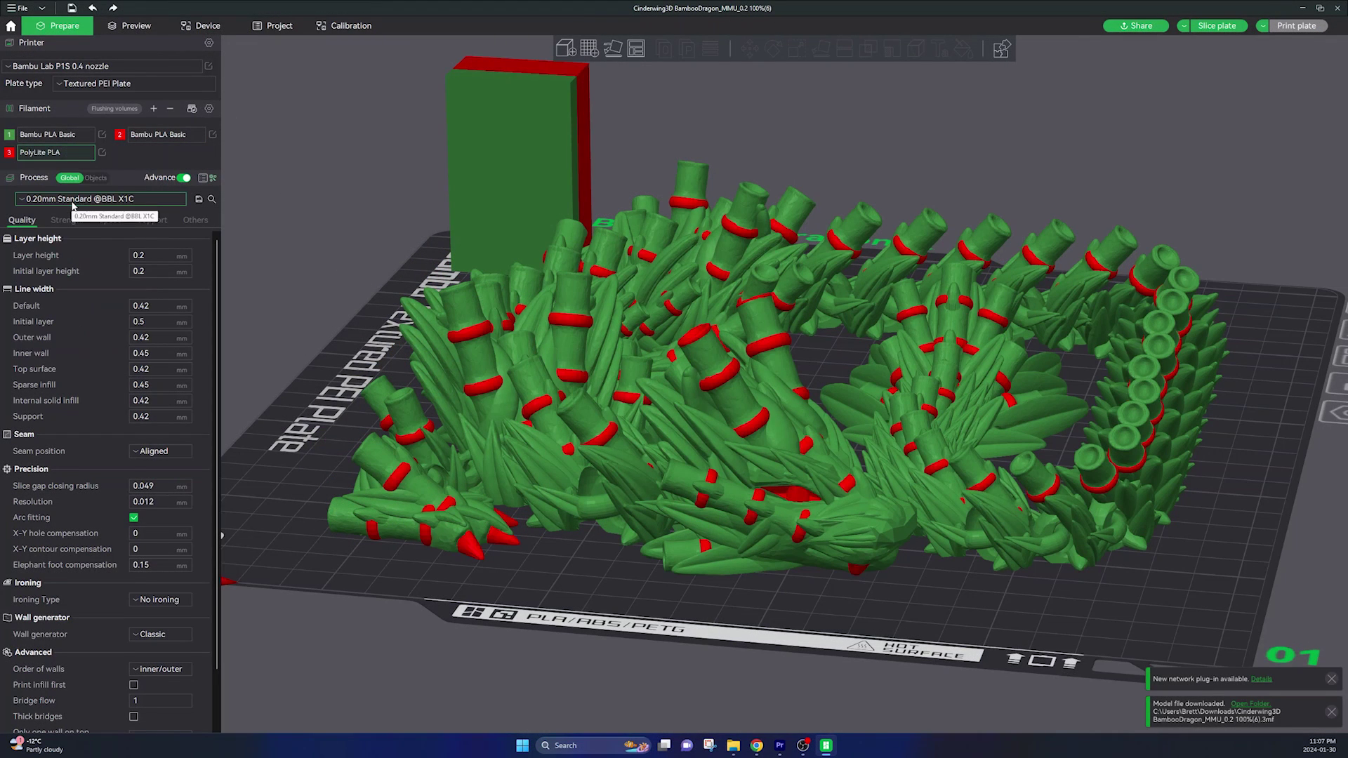
pyautogui.click(55, 134)
pyautogui.click(70, 207)
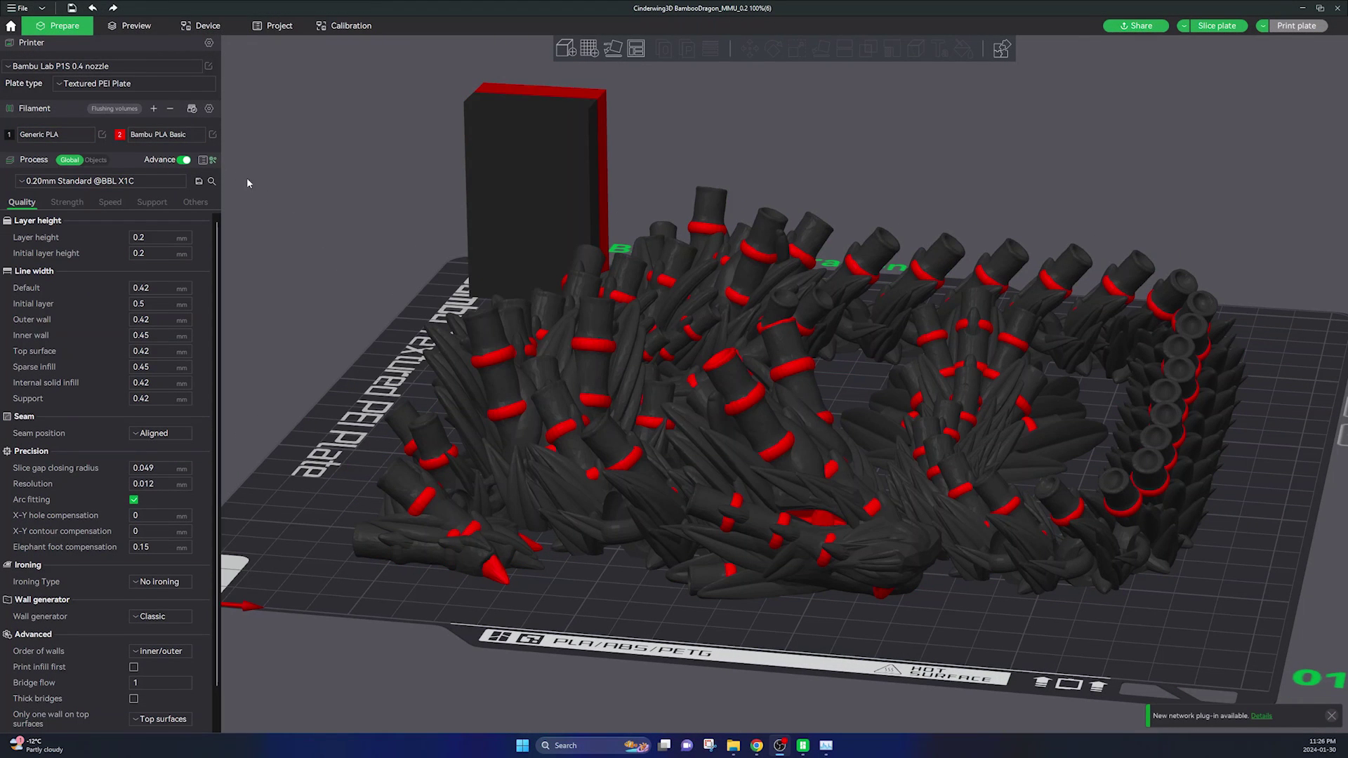
# - Keep the default flushing volumes and slice the dragon, flushing 113.22 g over 263 changes
pyautogui.click(115, 108)
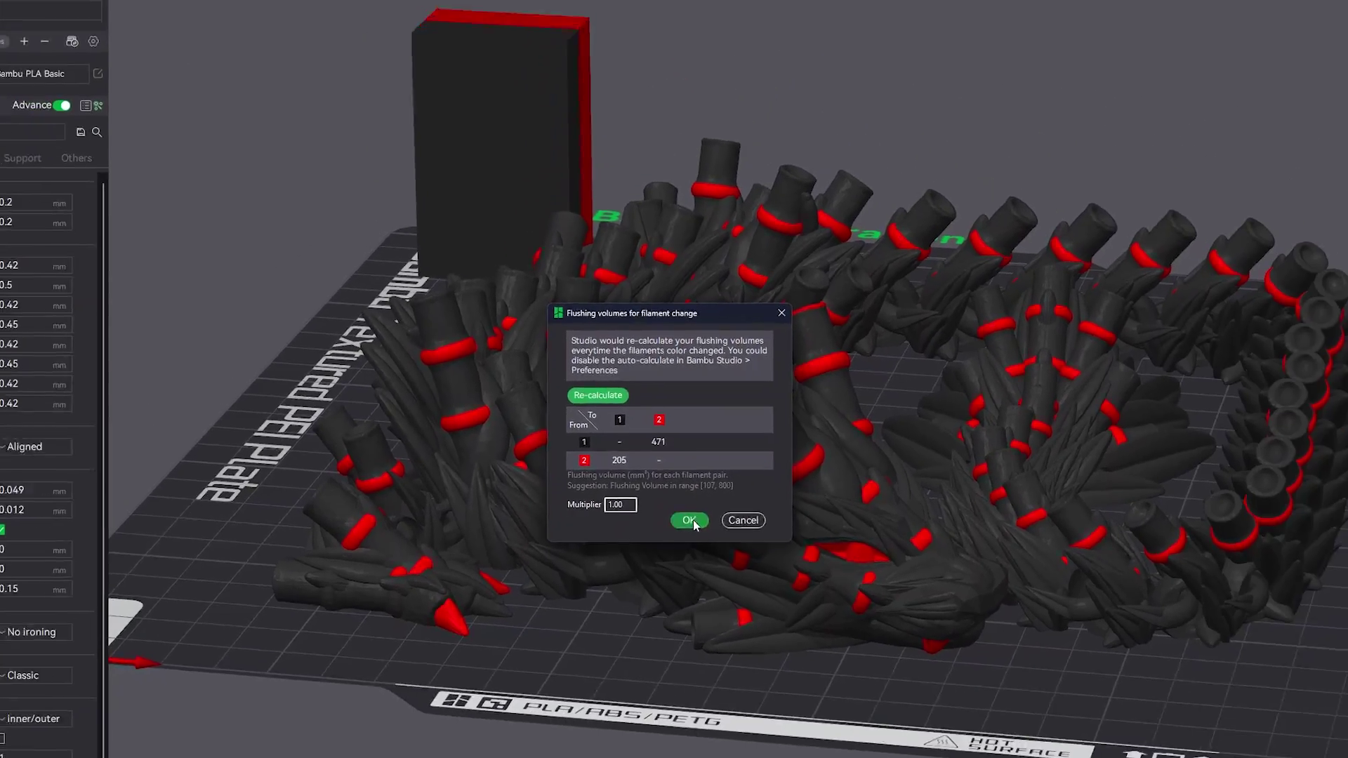
pyautogui.click(694, 567)
pyautogui.click(129, 26)
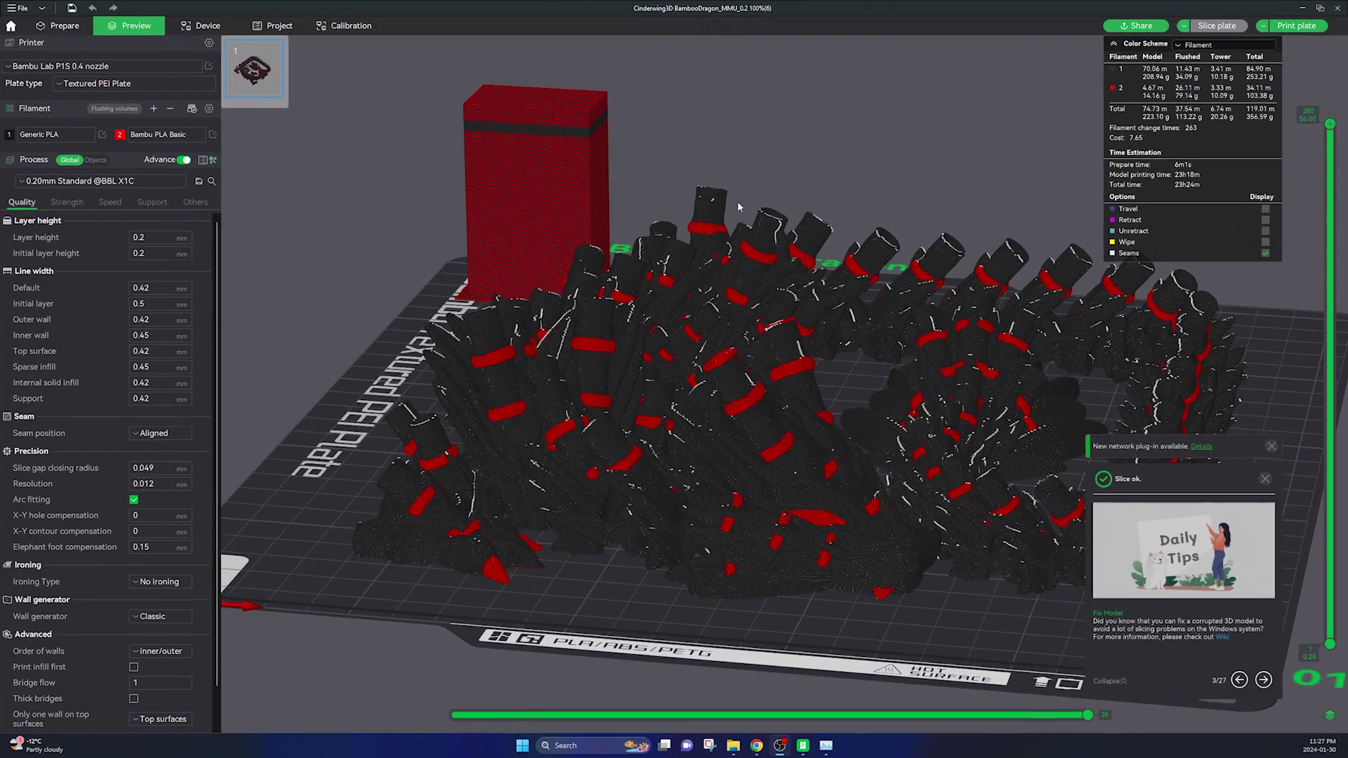
# - Give the dragon flushing volumes of 150 red-to-black and 175 black-to-red, cutting flush to 55.06 g
pyautogui.click(59, 25)
pyautogui.click(114, 108)
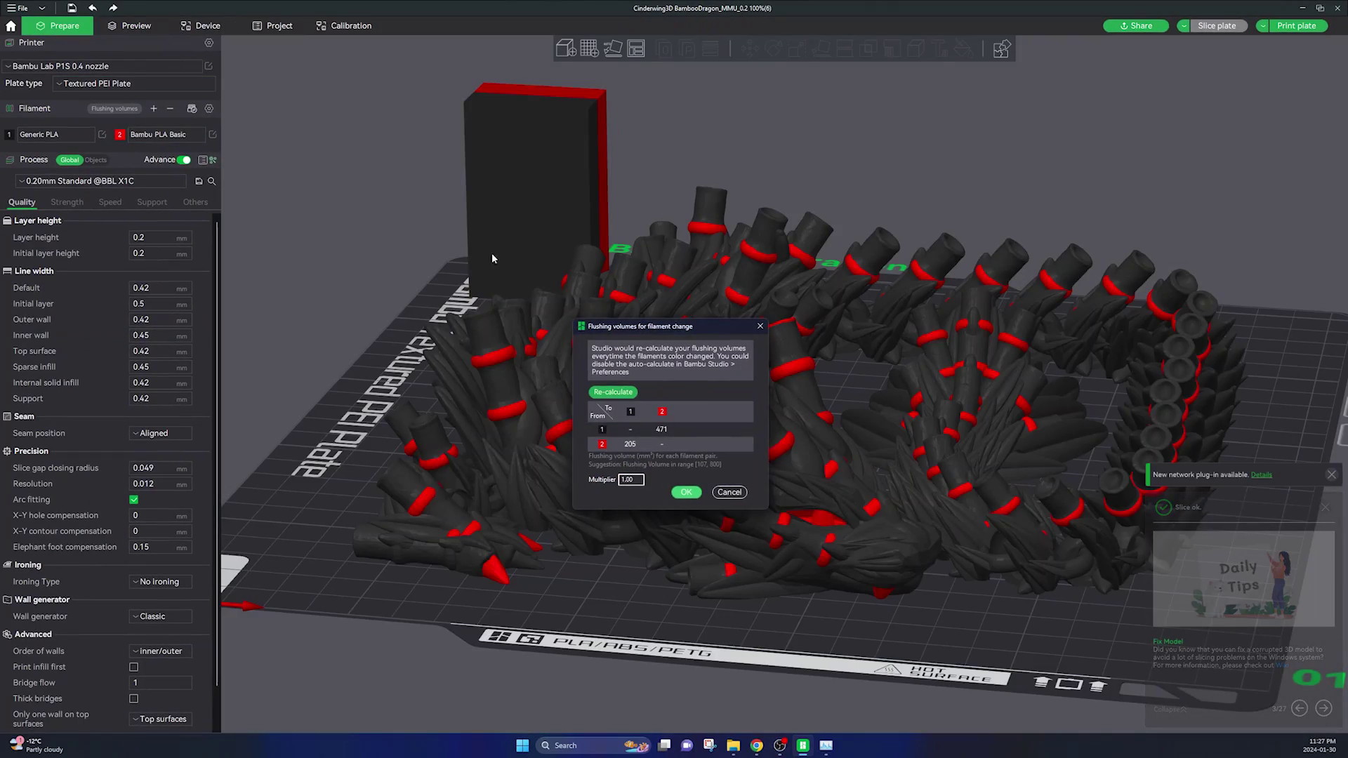
pyautogui.click(627, 447)
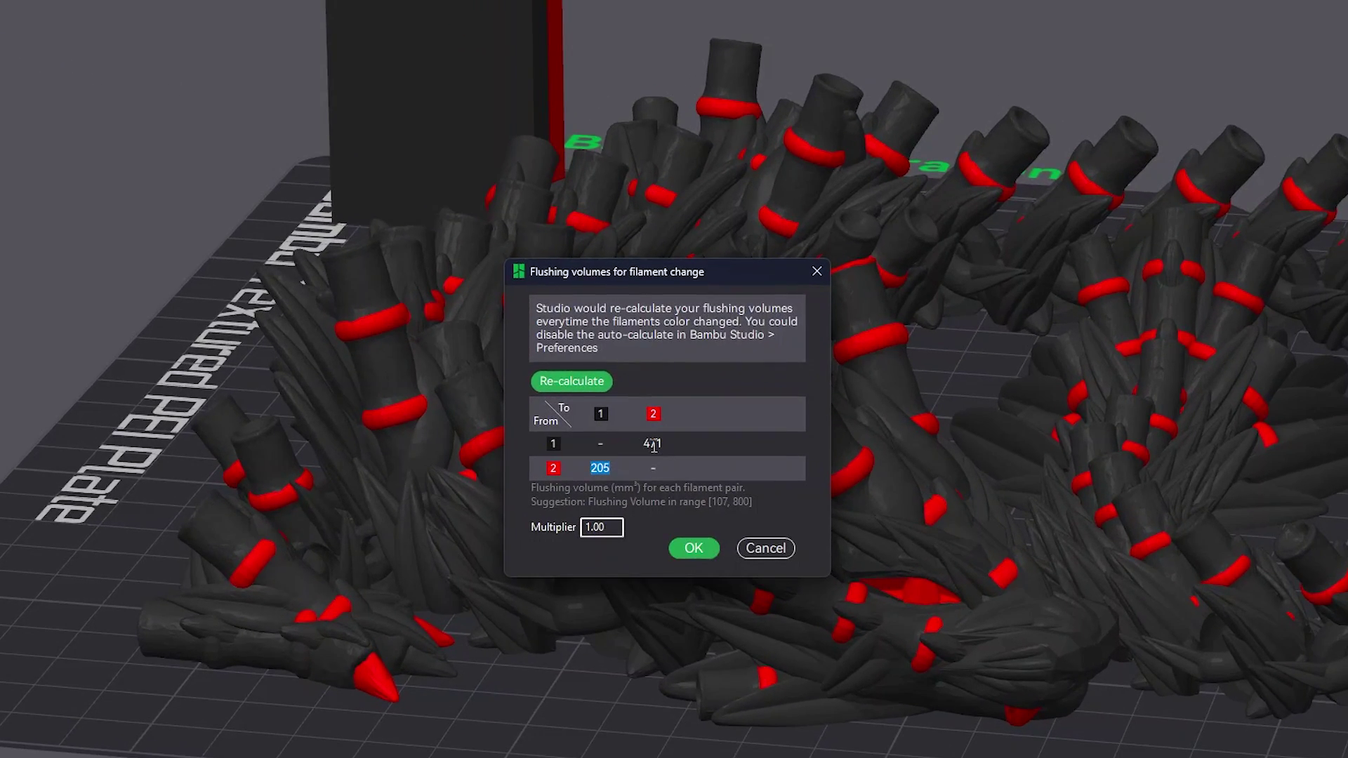
pyautogui.write('150')
pyautogui.click(653, 443)
pyautogui.write('150')
pyautogui.press('BackSpace')
pyautogui.press('BackSpace')
pyautogui.write('75')
pyautogui.click(705, 549)
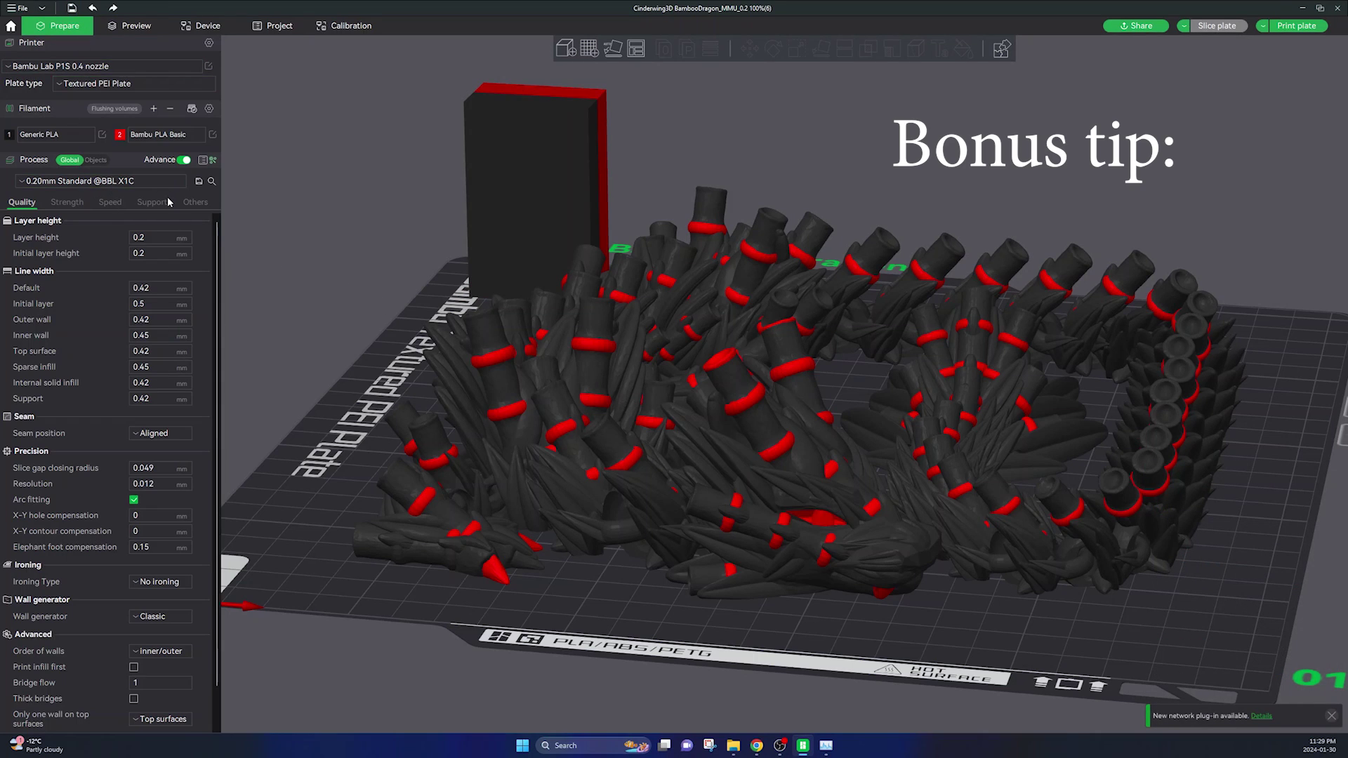
# - Enable Flush into objects' infill and preview the re-slice showing 42.24 g flushed, 21h57m
pyautogui.click(195, 203)
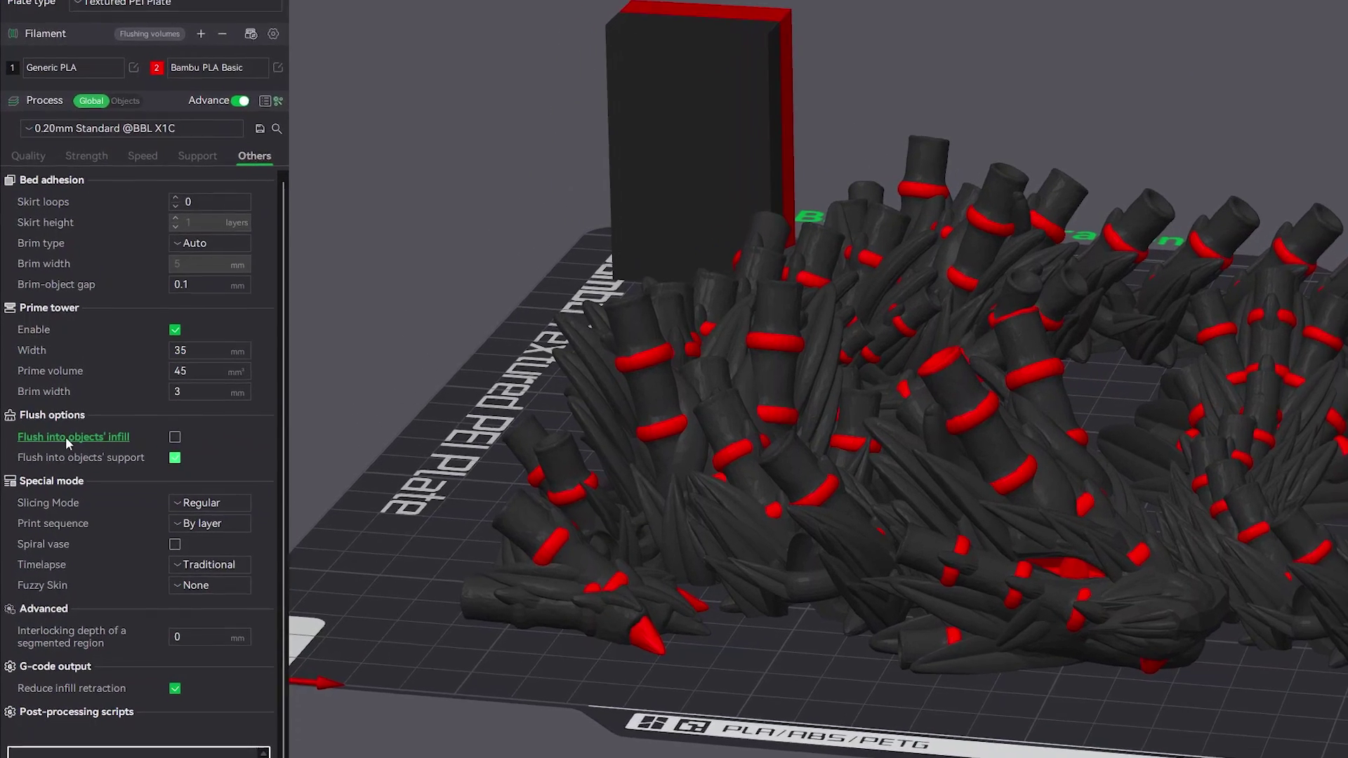
pyautogui.moveTo(74, 438)
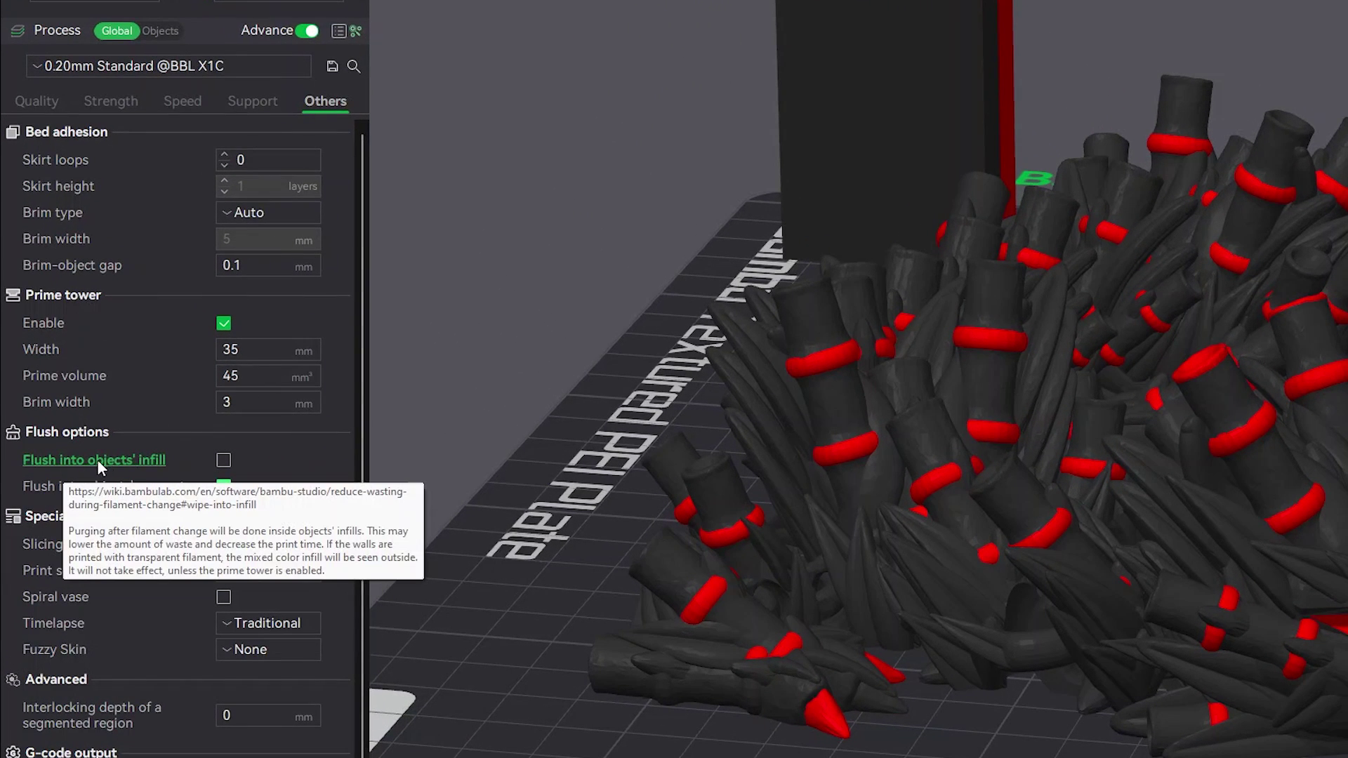
pyautogui.click(224, 459)
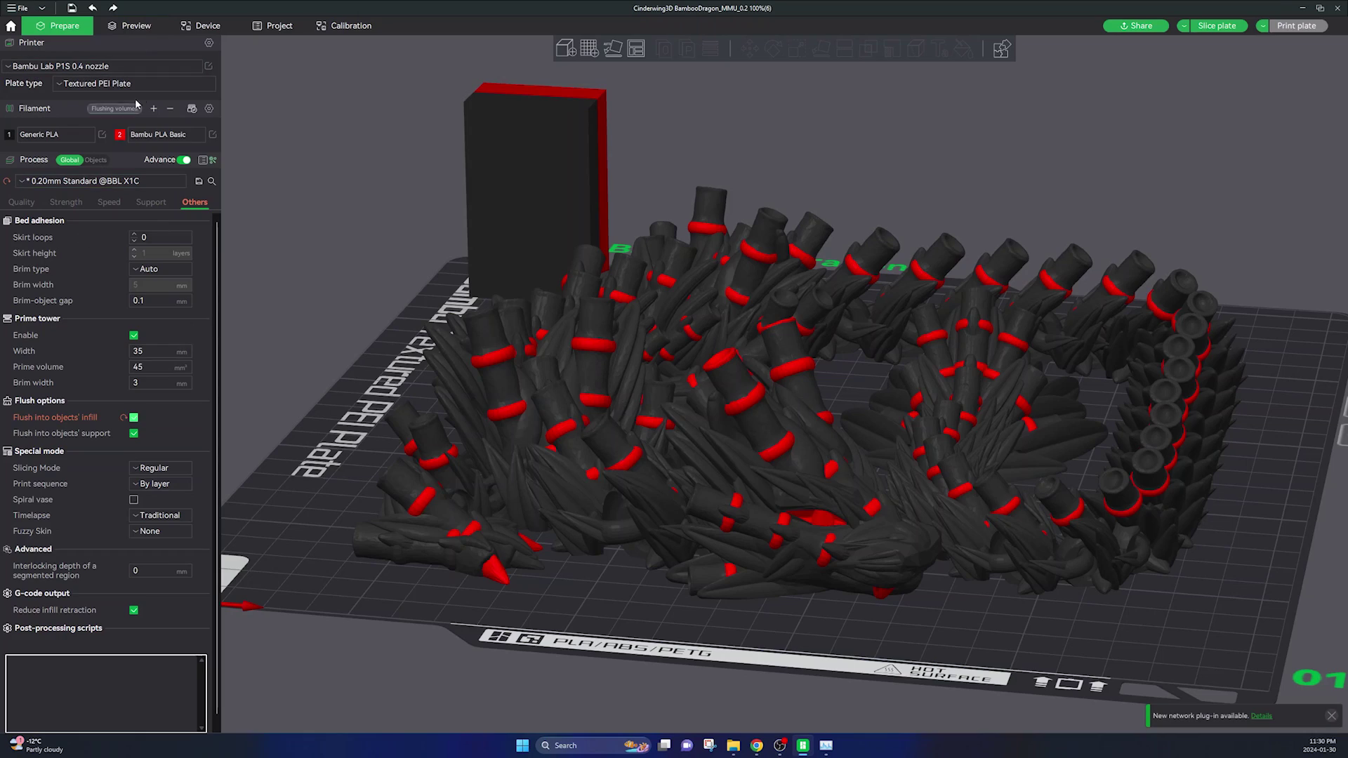
pyautogui.click(139, 33)
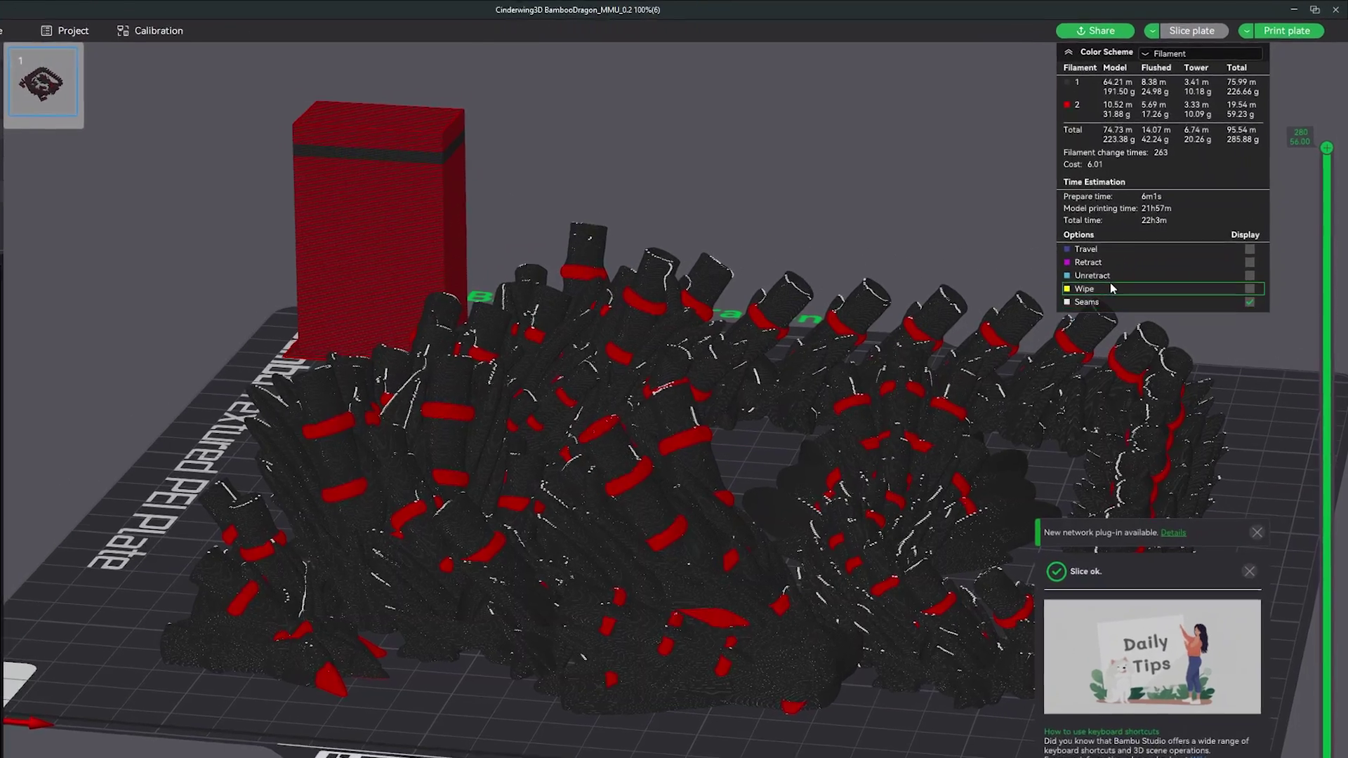